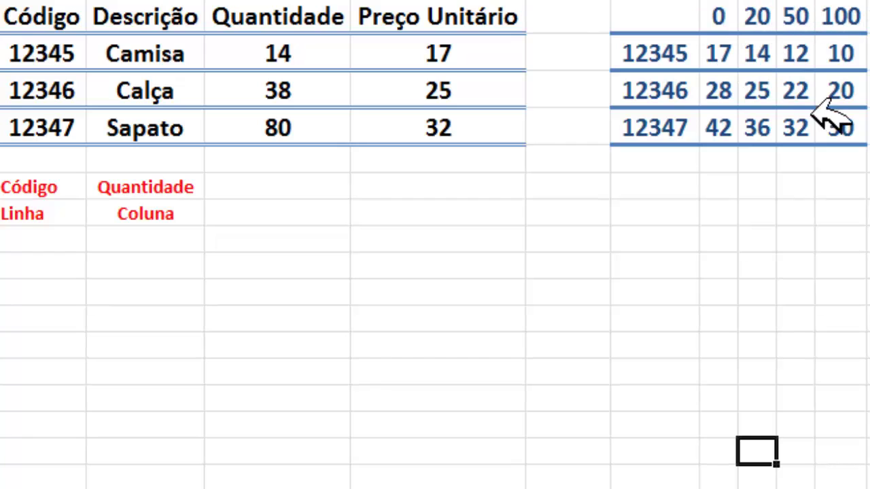
# Clear the Preço Unitário values for all three products and begin an ÍNDICE formula for Camisa using G2:J4 as the matrix
pyautogui.moveTo(490, 55); pyautogui.dragTo(496, 127)
pyautogui.press('Delete')
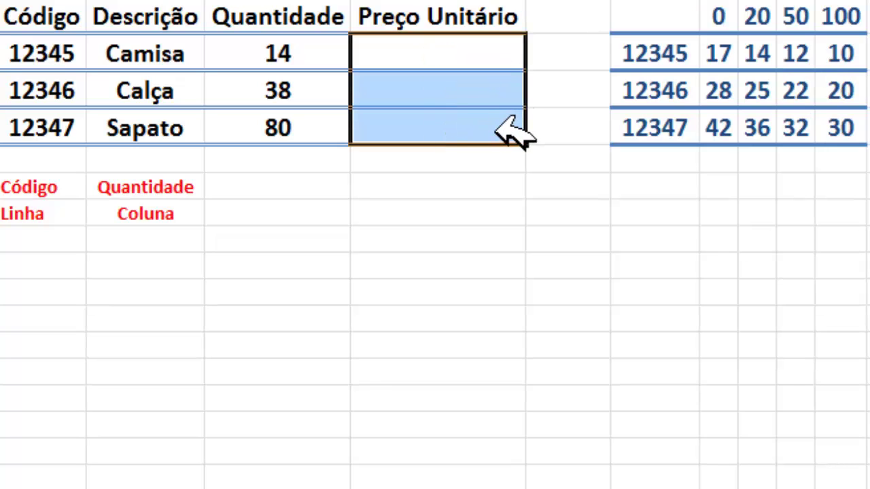
pyautogui.click(437, 59)
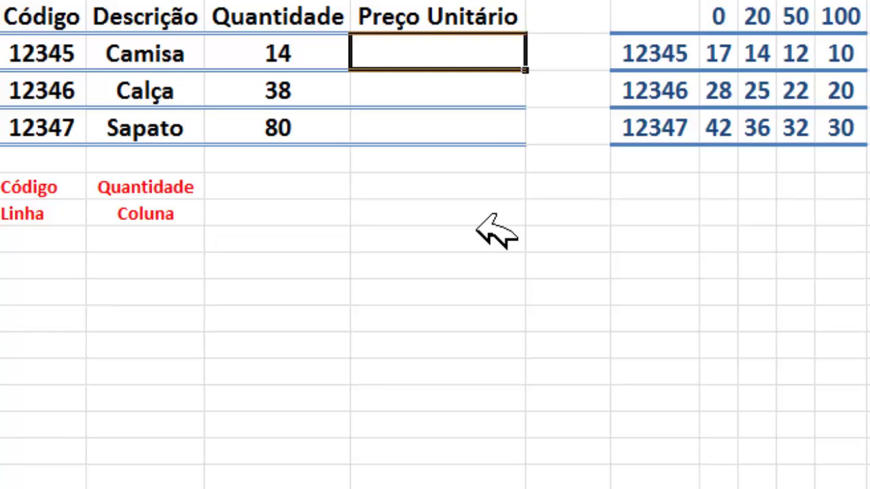
pyautogui.write('=ÍNDICE(')
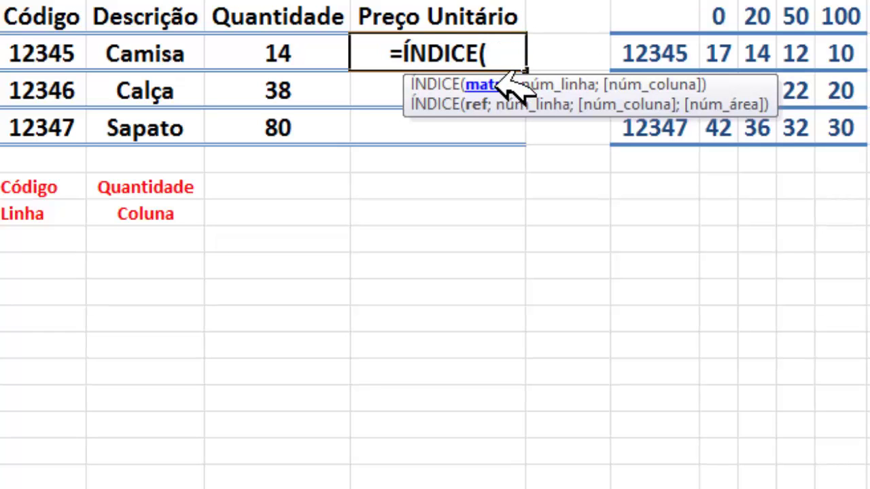
pyautogui.moveTo(727, 40); pyautogui.dragTo(847, 117)
pyautogui.write(';')
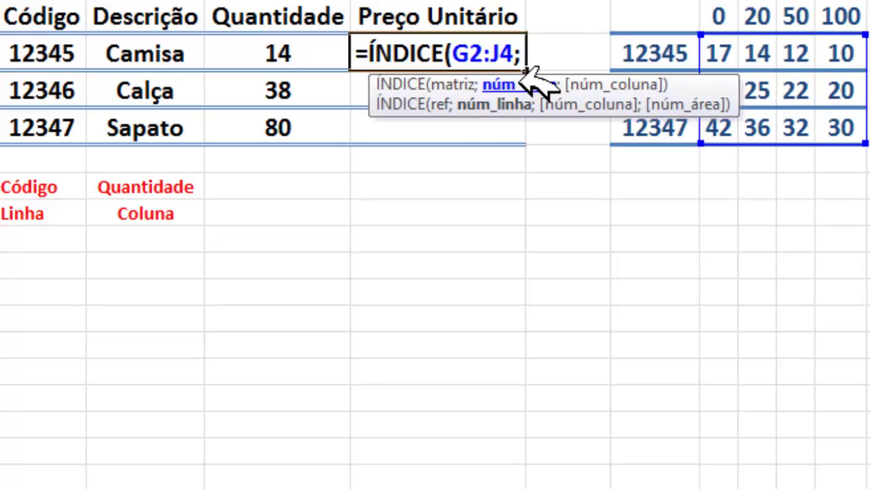
# Add CORRESP(A2;F2:F4;0) as the row argument to find the product code with an exact match
pyautogui.write('corres')
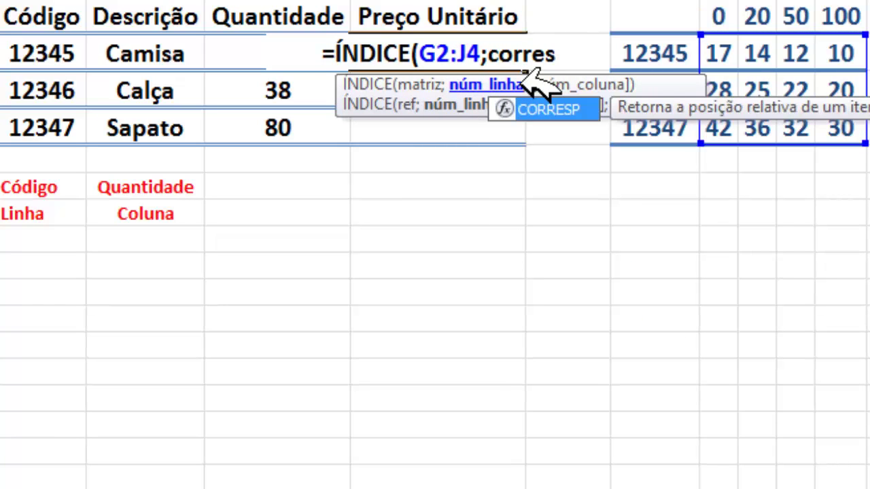
pyautogui.press('Tab')
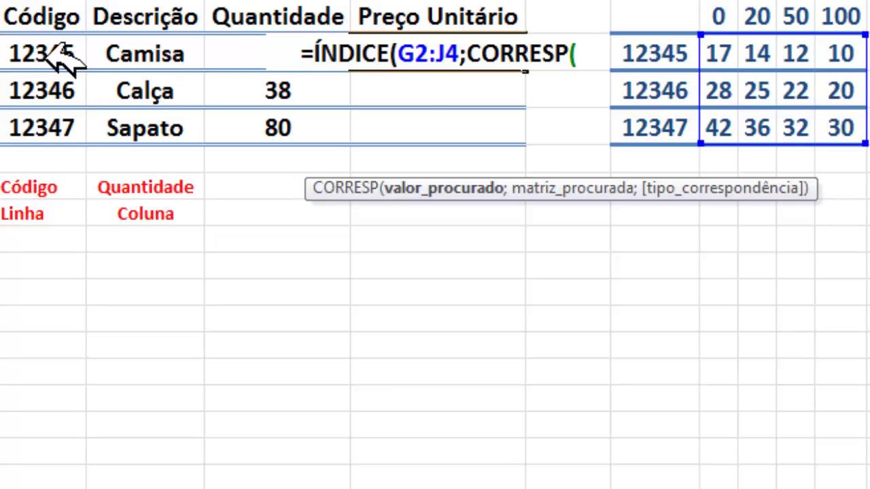
pyautogui.click(64, 61)
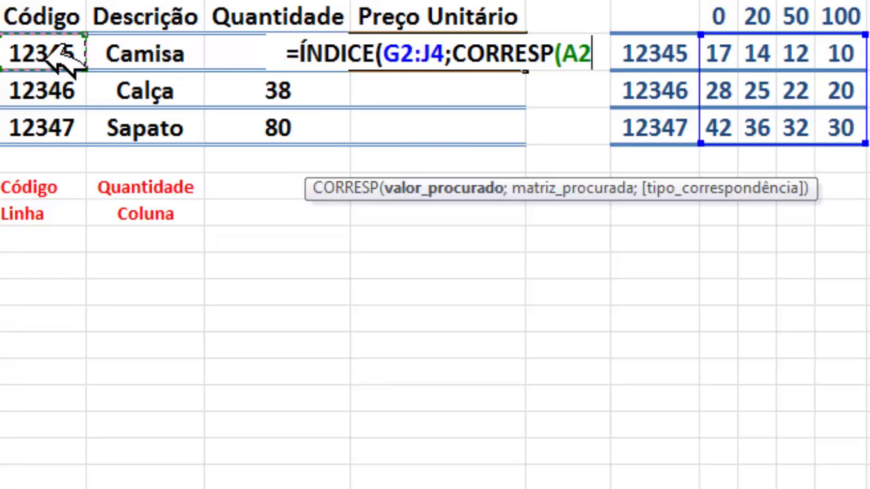
pyautogui.write(';')
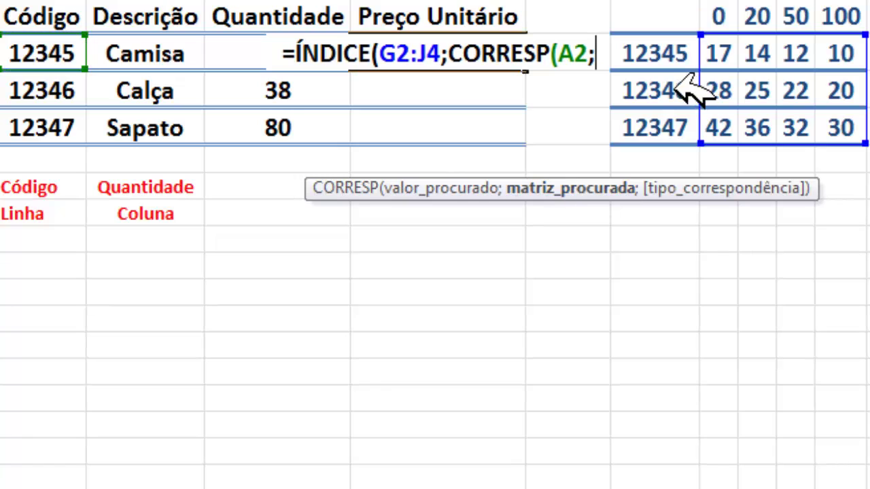
pyautogui.moveTo(659, 58); pyautogui.dragTo(676, 126)
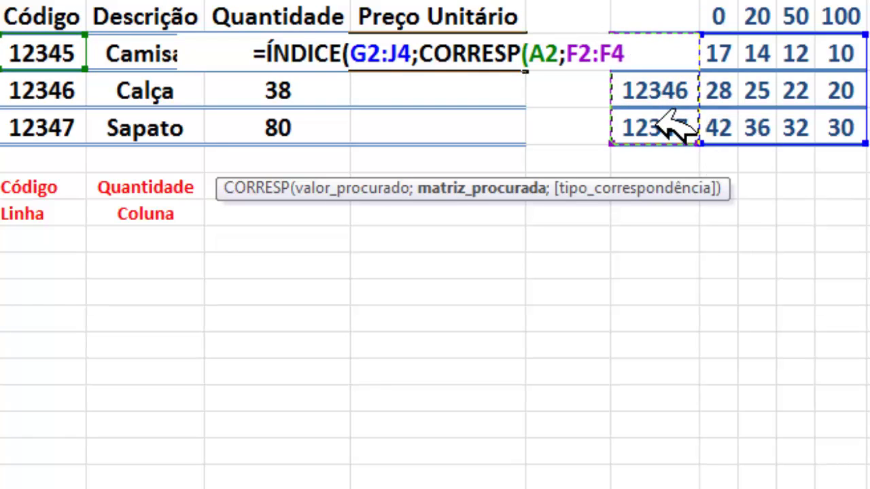
pyautogui.write(';')
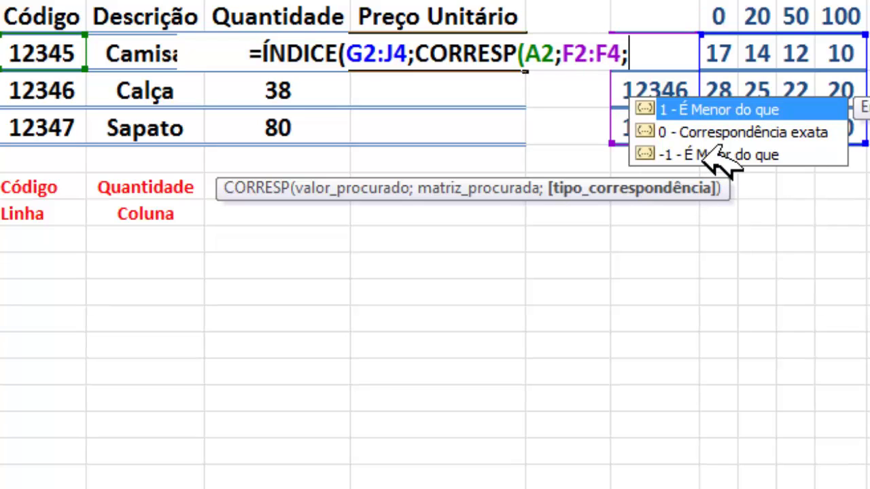
pyautogui.write('0')
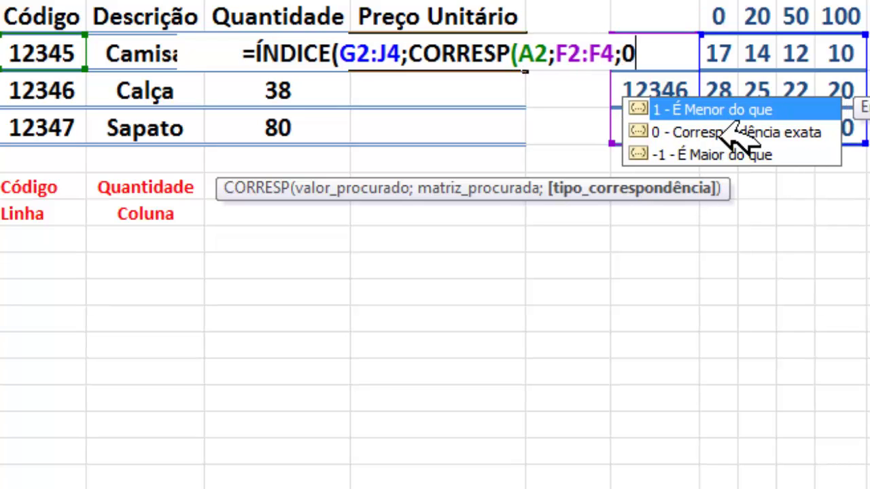
pyautogui.write(')')
# Make the code range $F$2:$F$4 and the price matrix $G$2:$J$4 absolute references in the formula
pyautogui.doubleClick(581, 54)
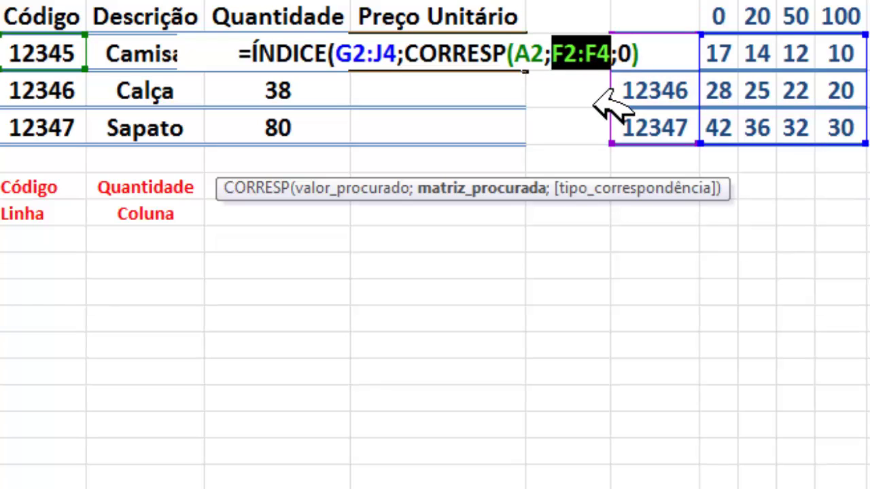
pyautogui.press('F4')
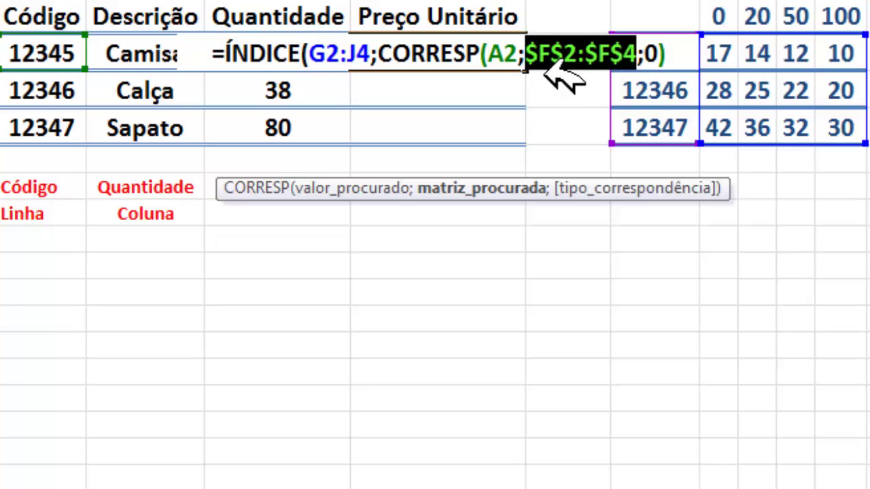
pyautogui.doubleClick(360, 54)
pyautogui.press('F4')
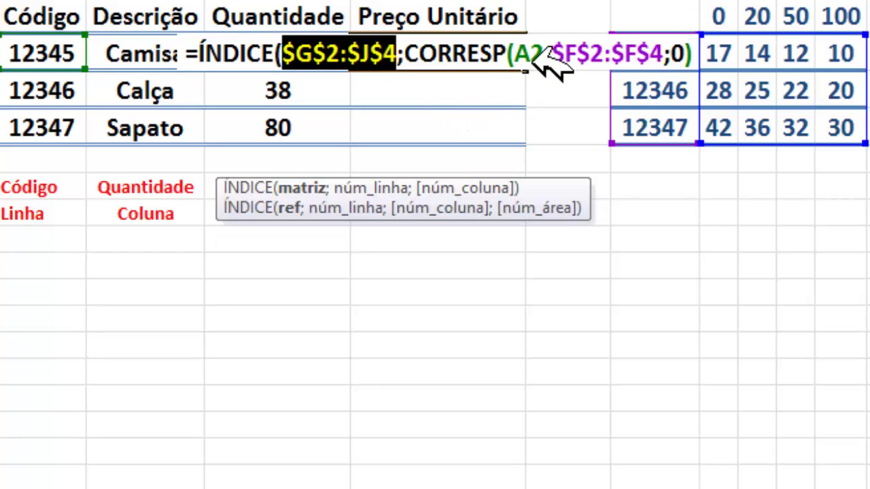
# Add CORRESP(C2;$G$1:$J$1;1) as the column argument with an absolute quantity range, and close the ÍNDICE formula
pyautogui.press('End')
pyautogui.write(';')
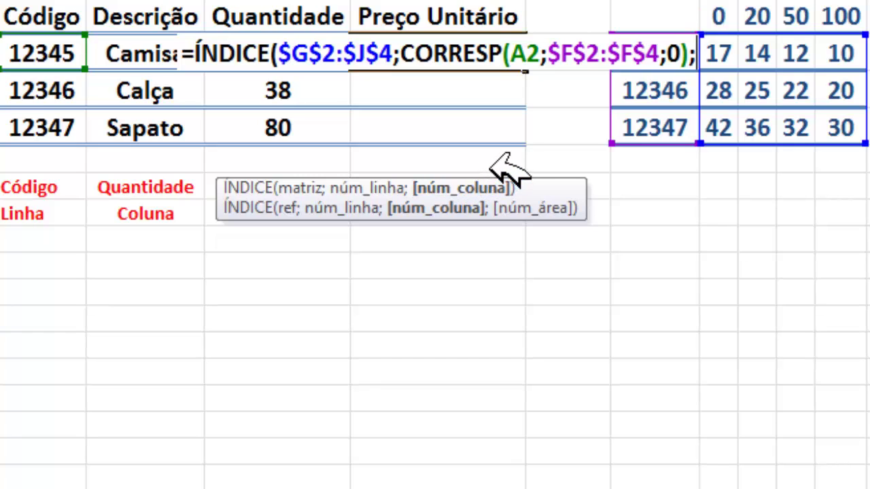
pyautogui.write('corres')
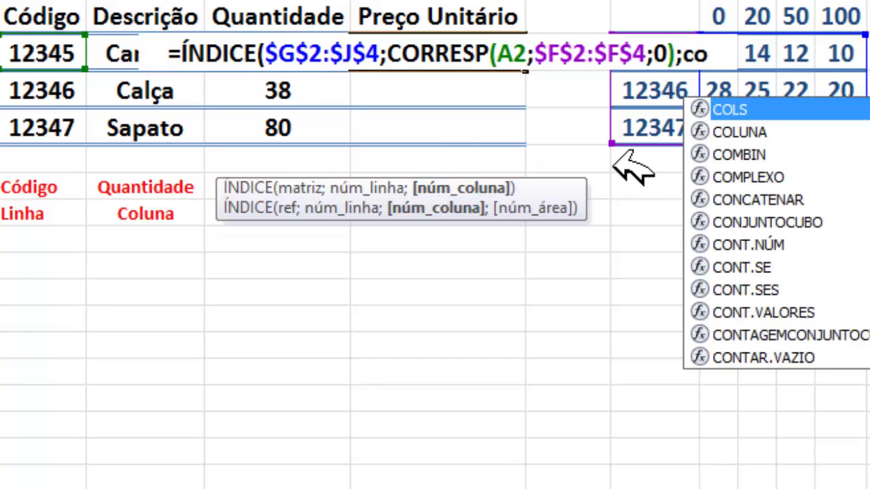
pyautogui.press('Tab')
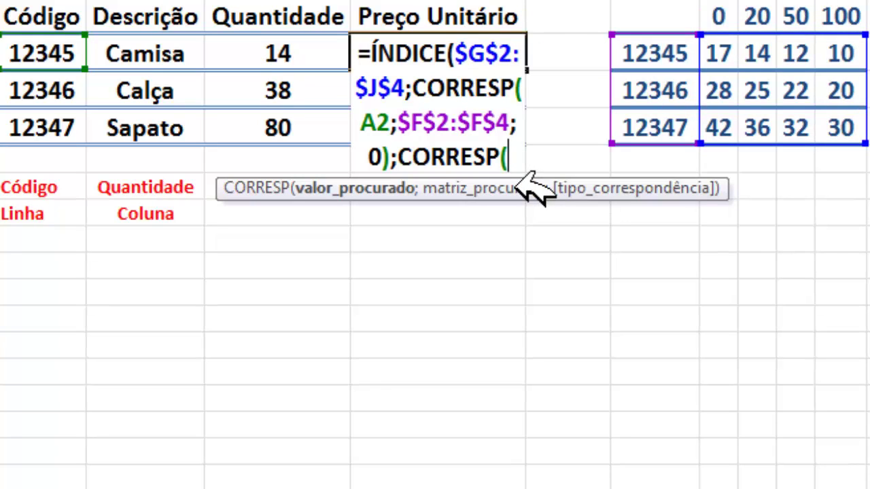
pyautogui.click(269, 51)
pyautogui.write(';')
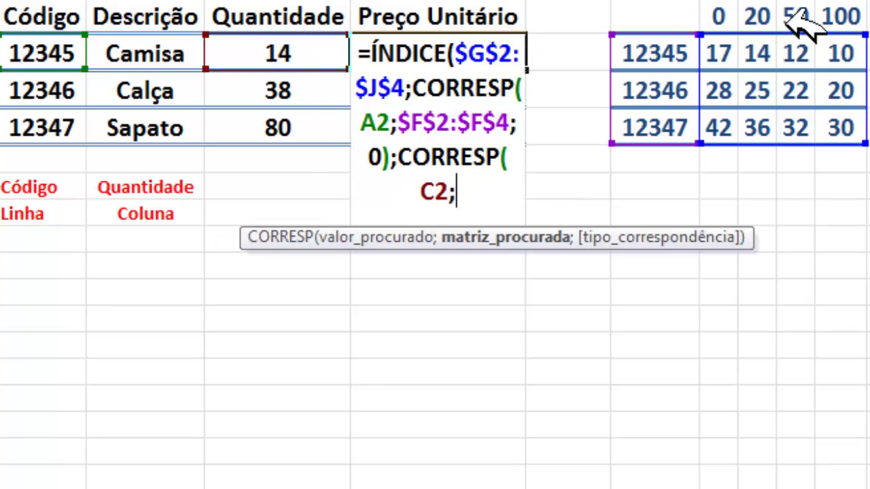
pyautogui.moveTo(721, 18); pyautogui.dragTo(841, 16)
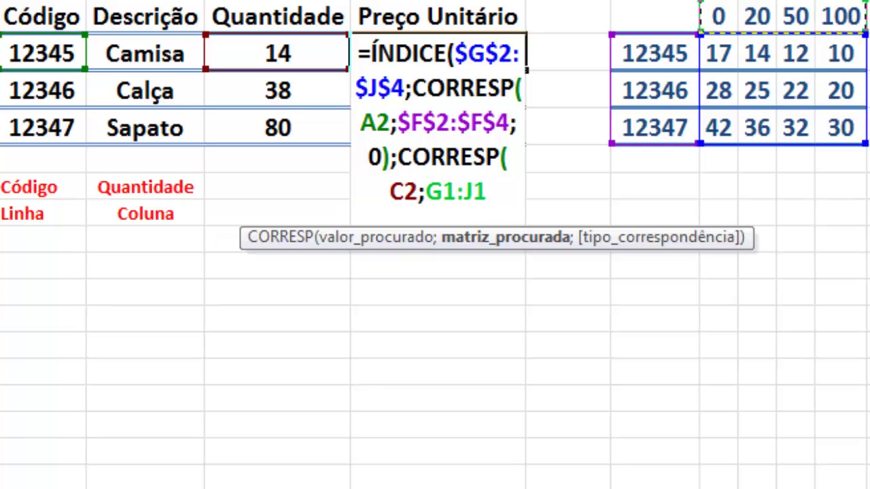
pyautogui.write(';')
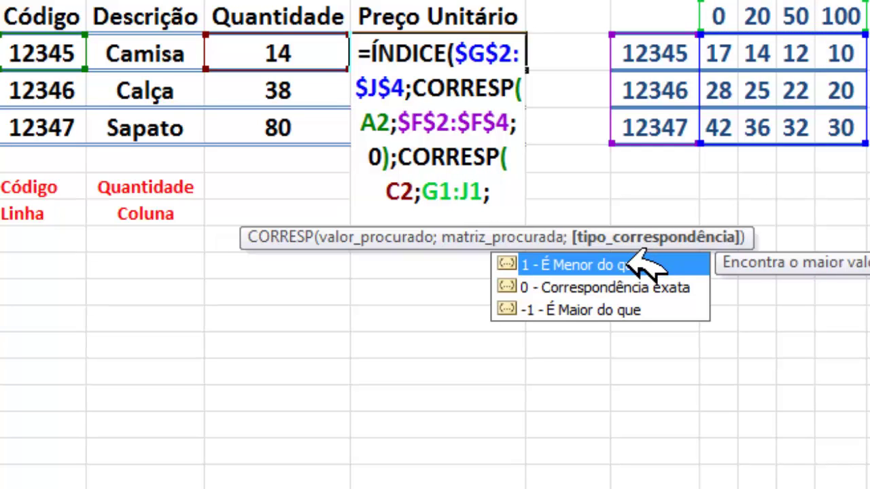
pyautogui.write('1')
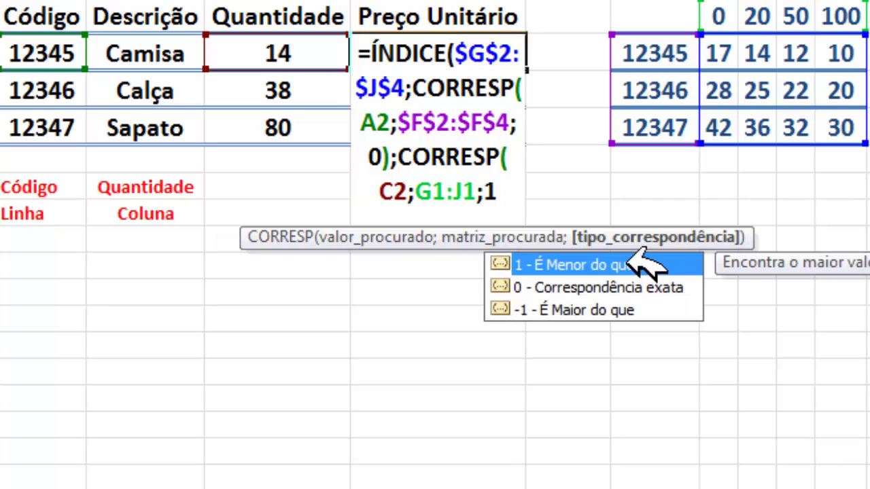
pyautogui.write(')')
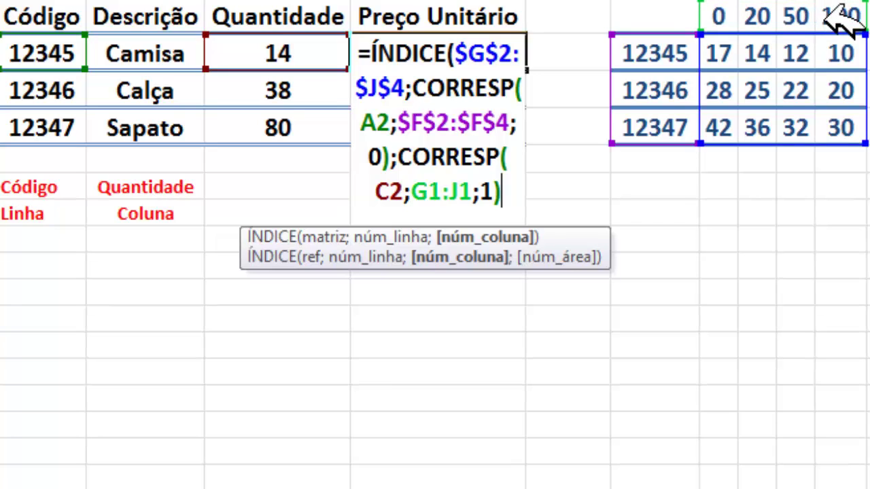
pyautogui.write(')')
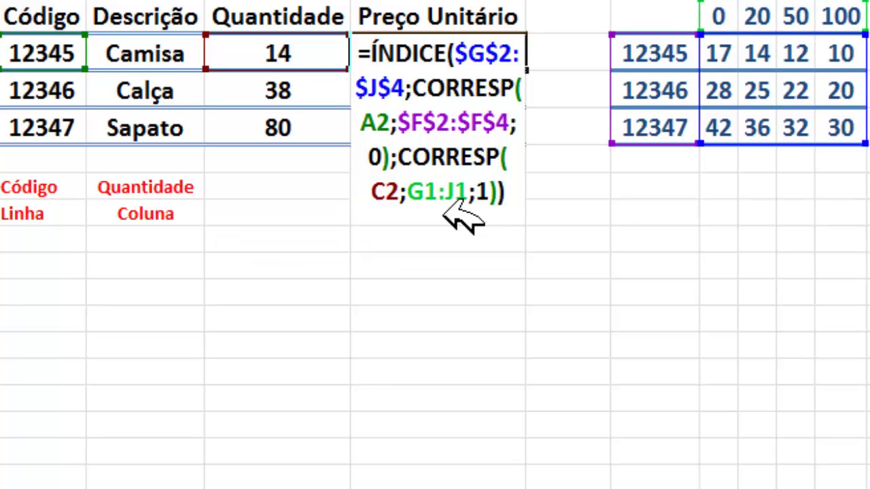
pyautogui.moveTo(408, 184); pyautogui.dragTo(471, 182)
pyautogui.press('F4')
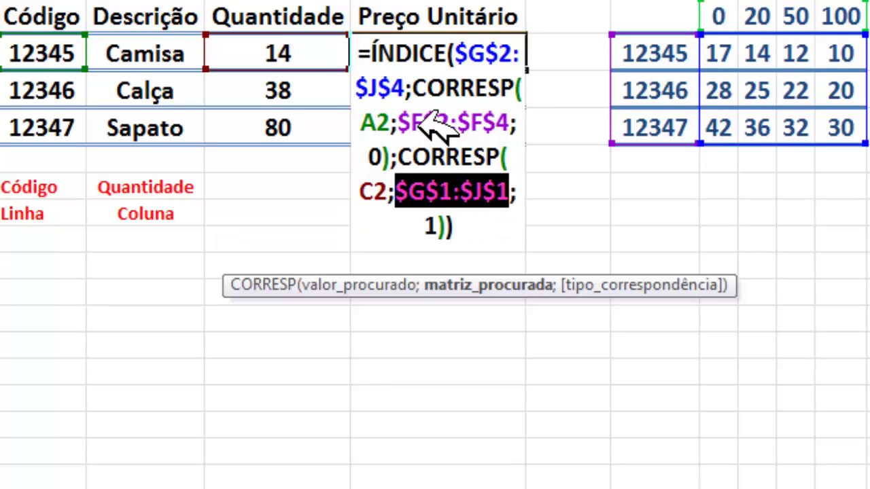
# Review the price matrix and the row argument, evaluating the first CORRESP in place and undoing the evaluation
pyautogui.doubleClick(456, 51)
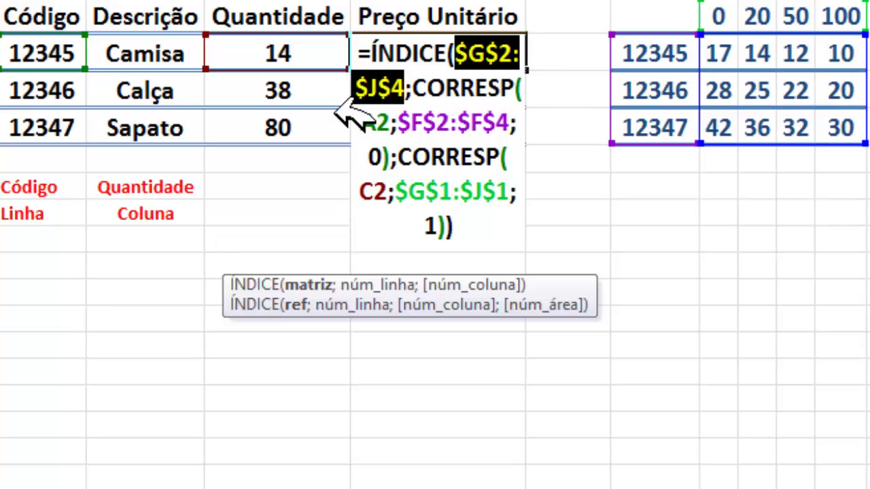
pyautogui.moveTo(355, 122); pyautogui.dragTo(518, 124)
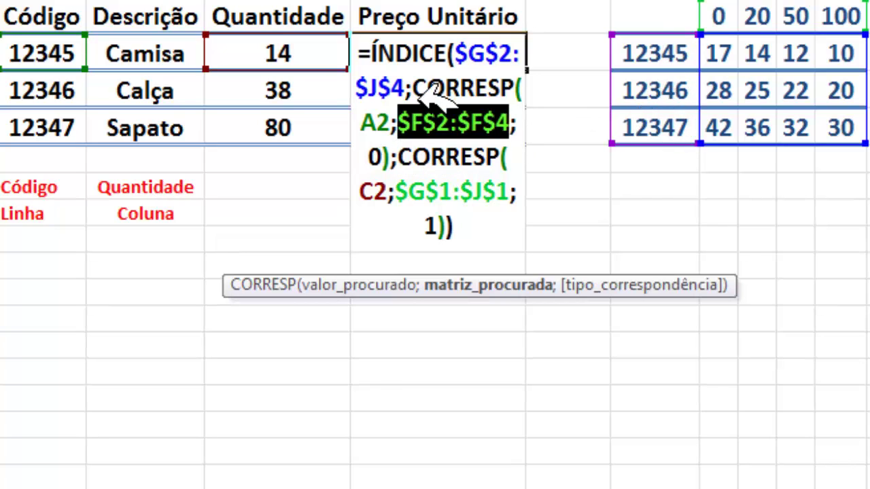
pyautogui.moveTo(418, 75); pyautogui.dragTo(393, 144)
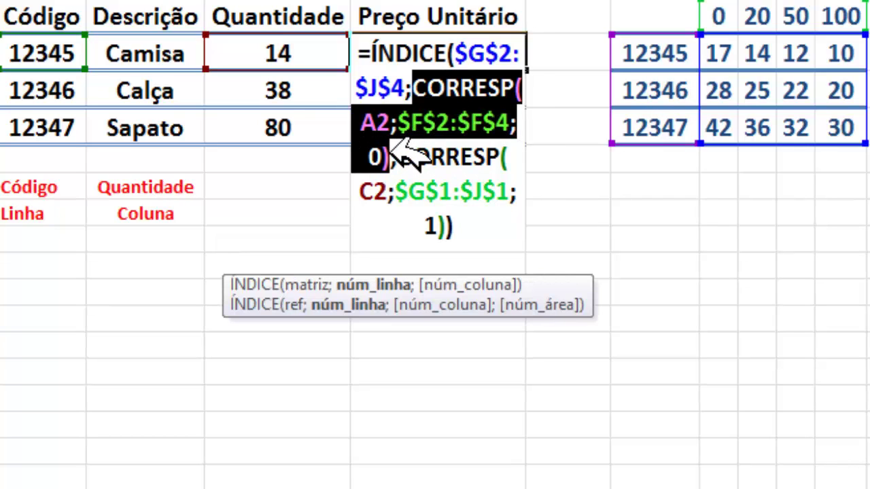
pyautogui.write('1')
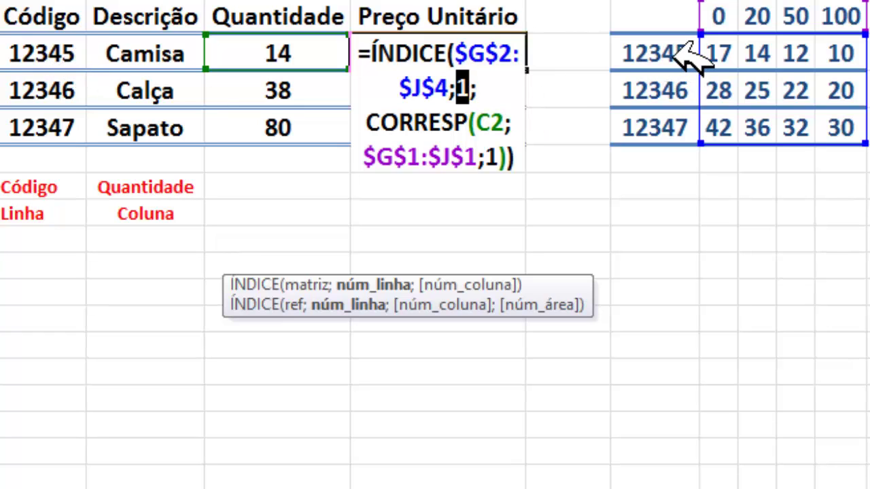
pyautogui.hotkey('ctrl', 'z')
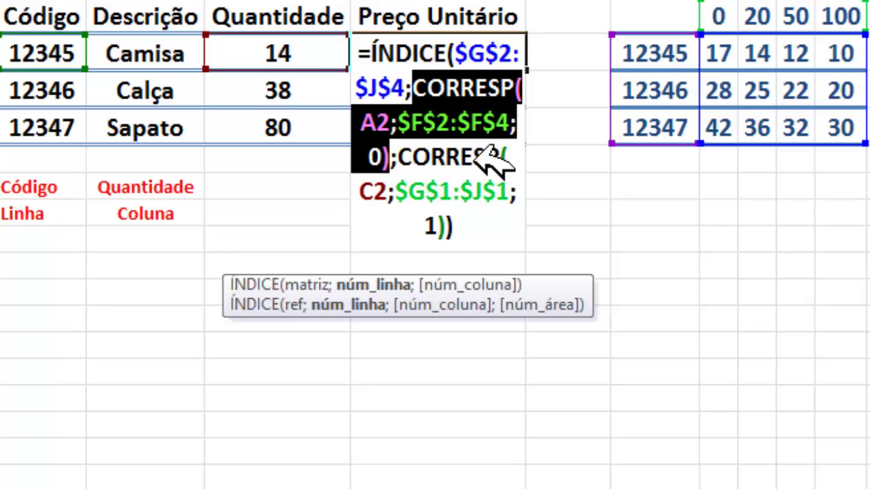
# Review the column argument's C2, $G$1:$J$1 and match type 1, evaluating the second CORRESP in place and undoing the evaluation
pyautogui.doubleClick(381, 191)
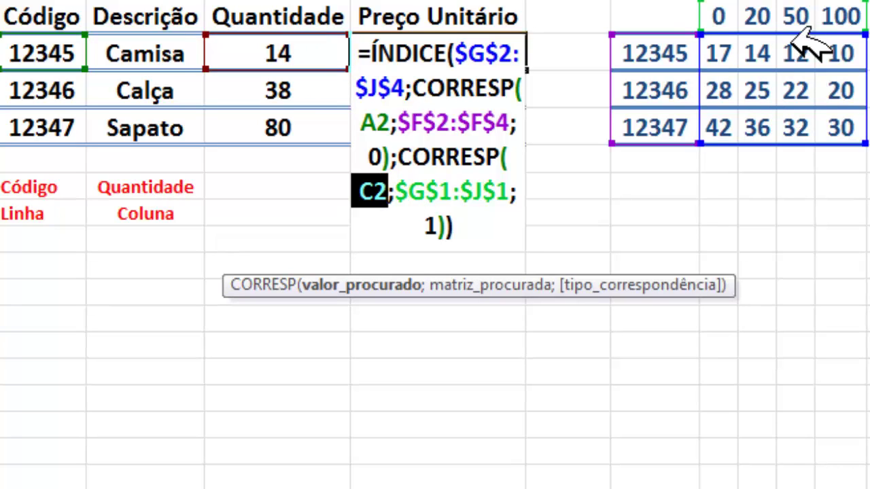
pyautogui.doubleClick(485, 192)
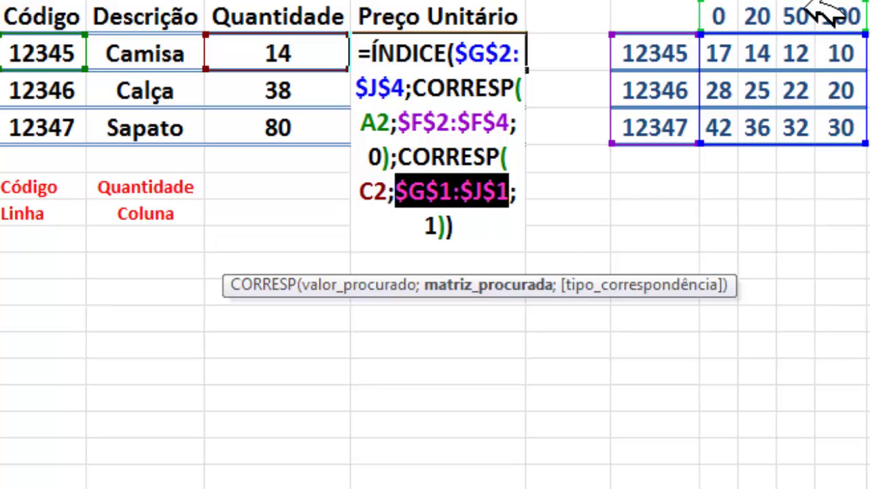
pyautogui.doubleClick(434, 226)
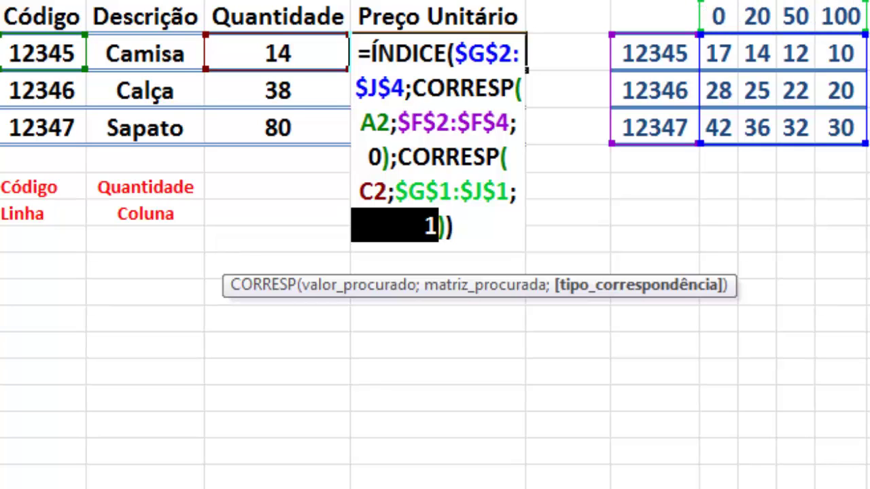
pyautogui.moveTo(400, 155); pyautogui.dragTo(453, 218)
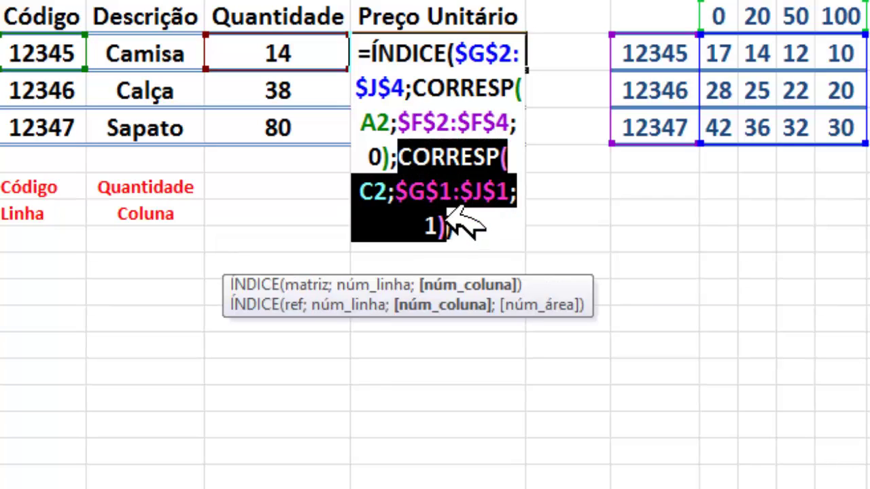
pyautogui.press('F9')
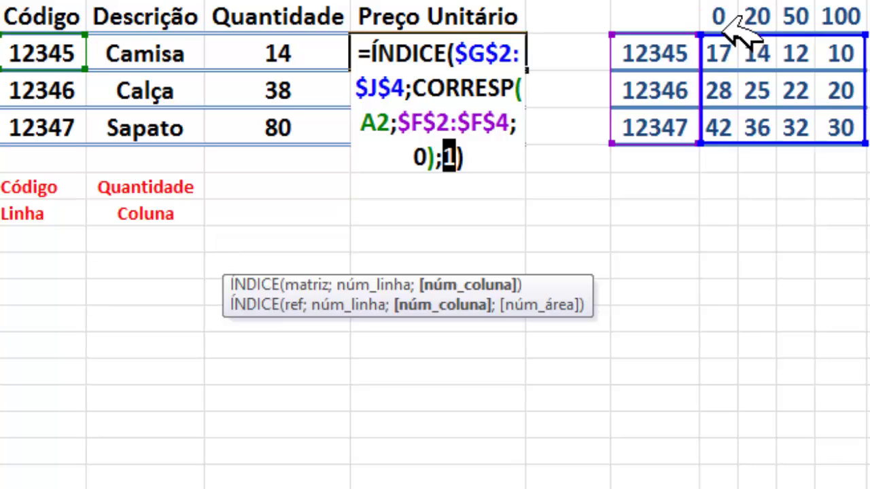
pyautogui.click(457, 146)
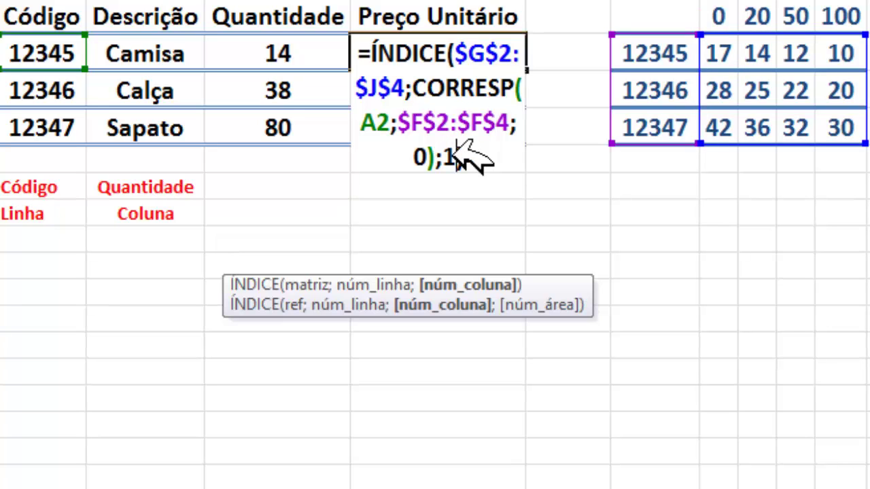
pyautogui.hotkey('ctrl', 'z')
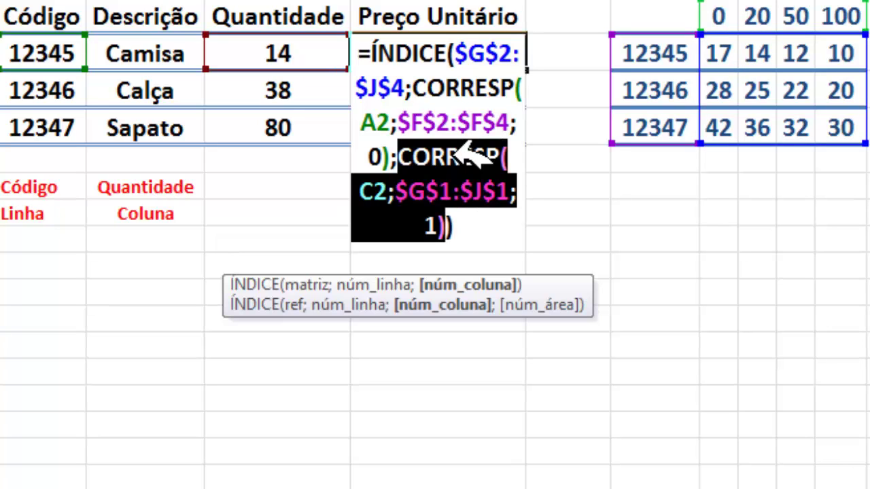
# Confirm the ÍNDICE formula in D2 and fill it down through the Preço Unitário column to D4
pyautogui.hotkey('ctrl', 'Return')
pyautogui.doubleClick(525, 70)
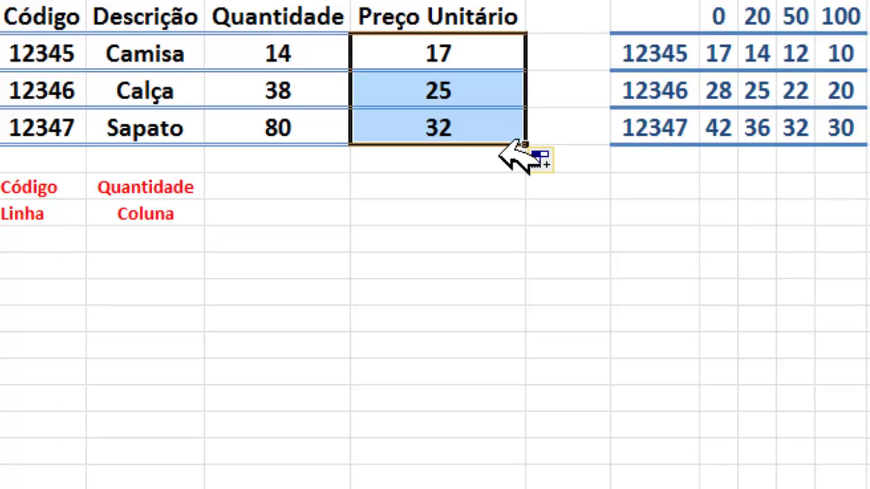
# Replace the formula in D2 with a PROCV that looks up A2 in the absolute price table $F$2:$J$4
pyautogui.write('=prov')
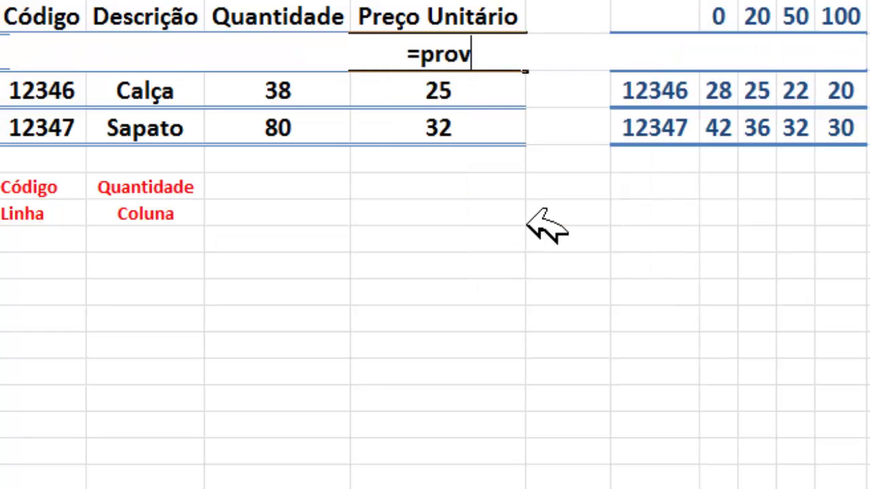
pyautogui.press('BackSpace')
pyautogui.doubleClick(477, 176)
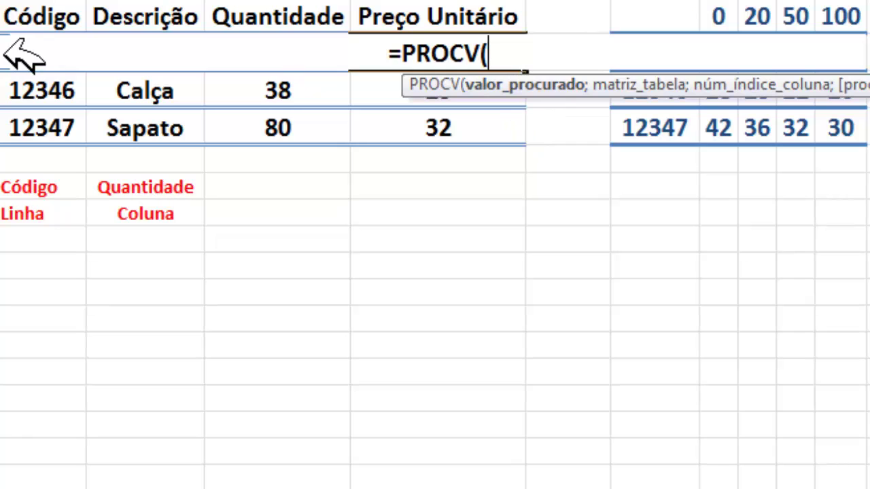
pyautogui.click(24, 58)
pyautogui.write(';')
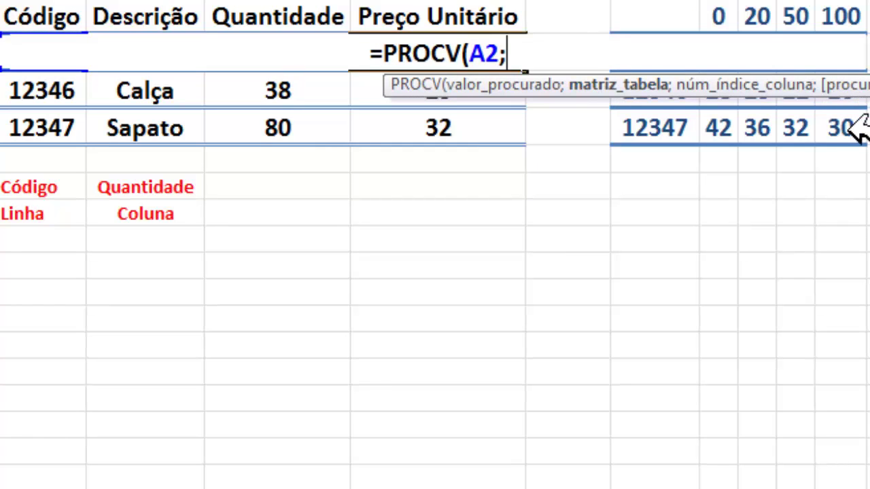
pyautogui.moveTo(857, 129); pyautogui.dragTo(701, 54)
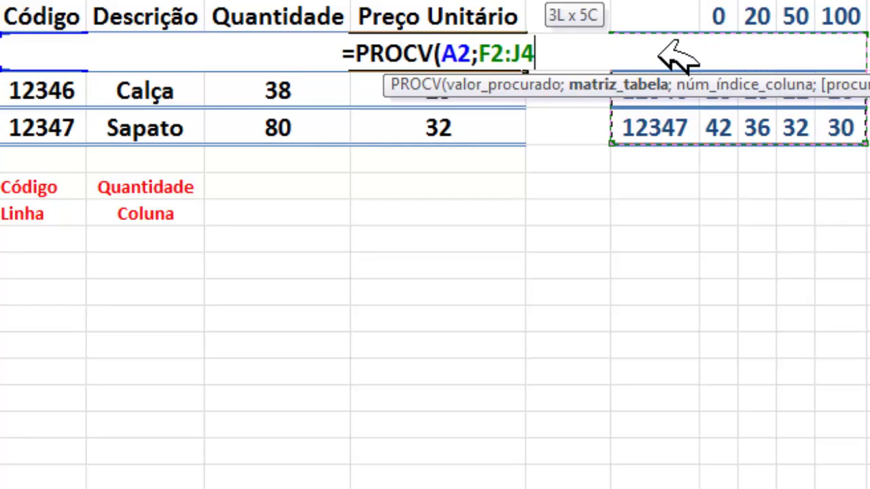
pyautogui.doubleClick(495, 51)
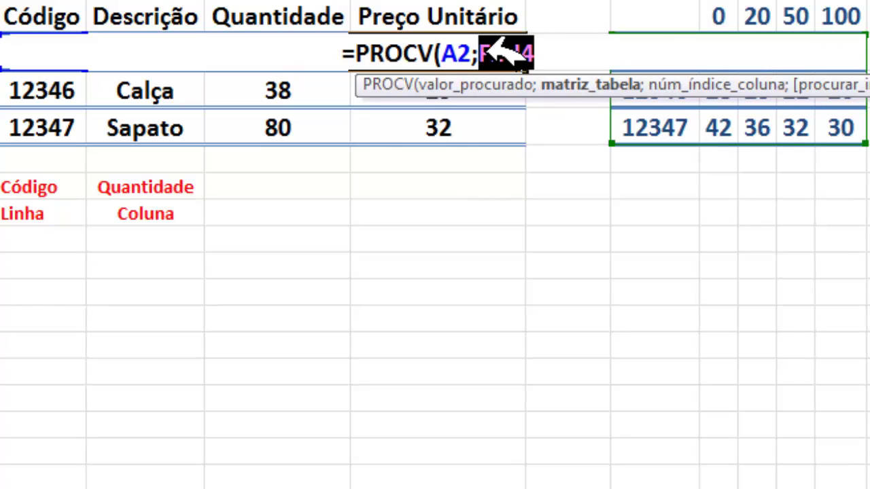
pyautogui.press('F4')
pyautogui.write(';')
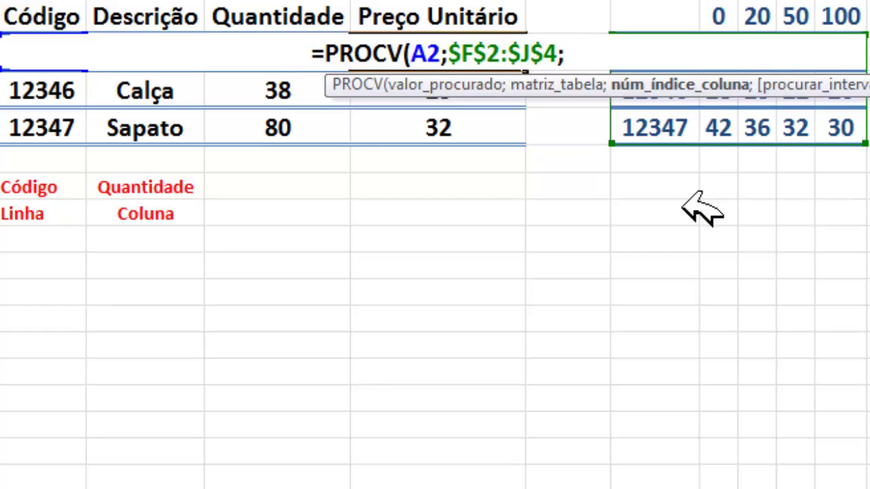
# Nest CORRESP as the PROCV column index, looking up C2 in the absolute header range $F$1:$J$1
pyautogui.write('corres')
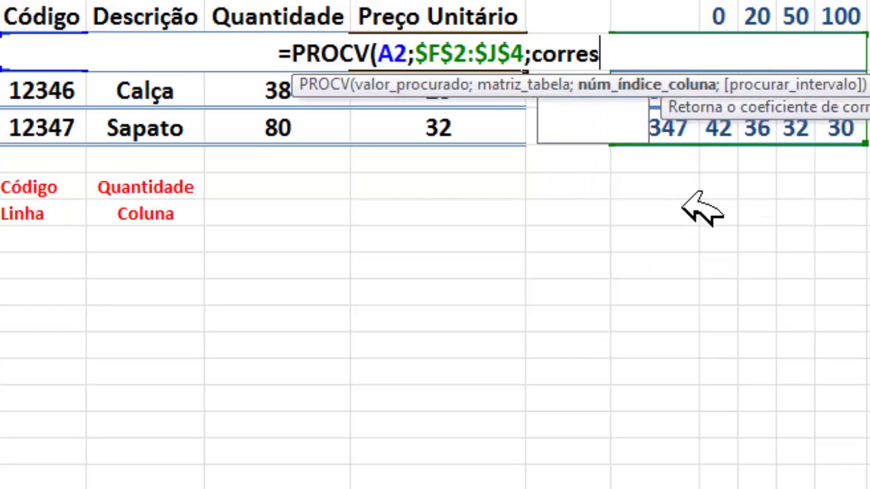
pyautogui.press('Tab')
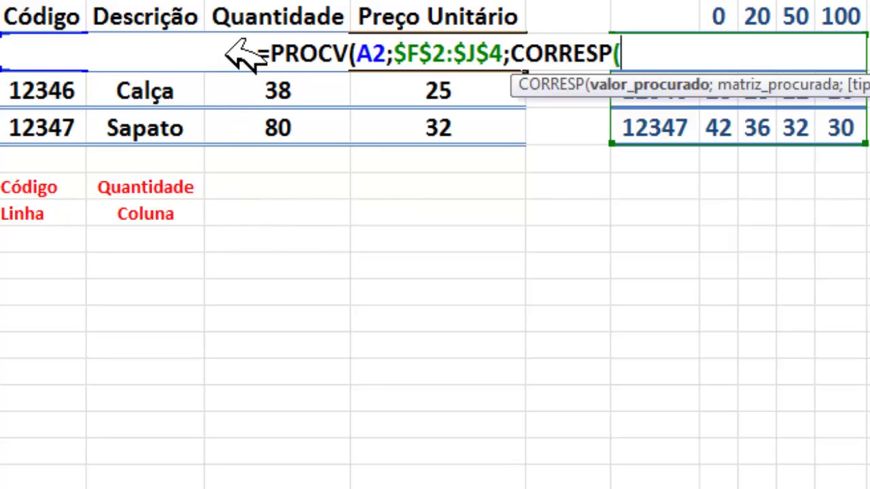
pyautogui.write('C2;')
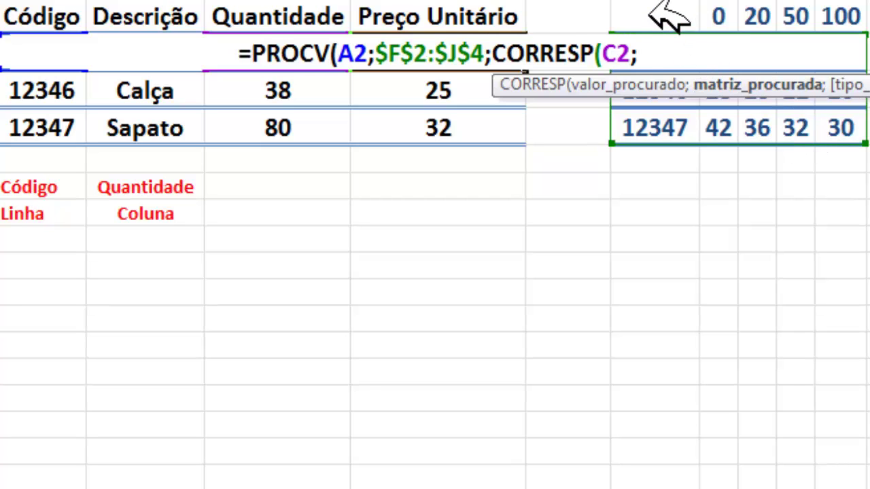
pyautogui.moveTo(652, 12); pyautogui.dragTo(841, 17)
pyautogui.press('F4')
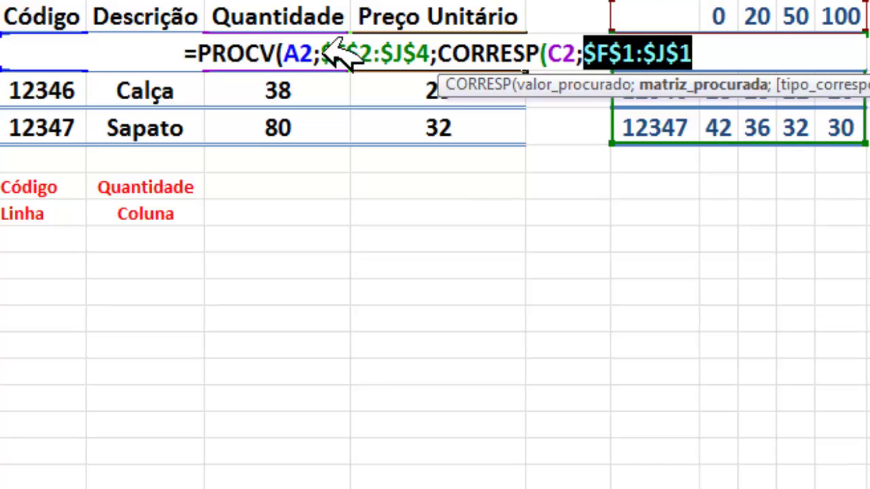
# Compare the two table ranges, then complete CORRESP with match type 1 and close PROCV with 0 for an exact match
pyautogui.moveTo(322, 50); pyautogui.dragTo(443, 48)
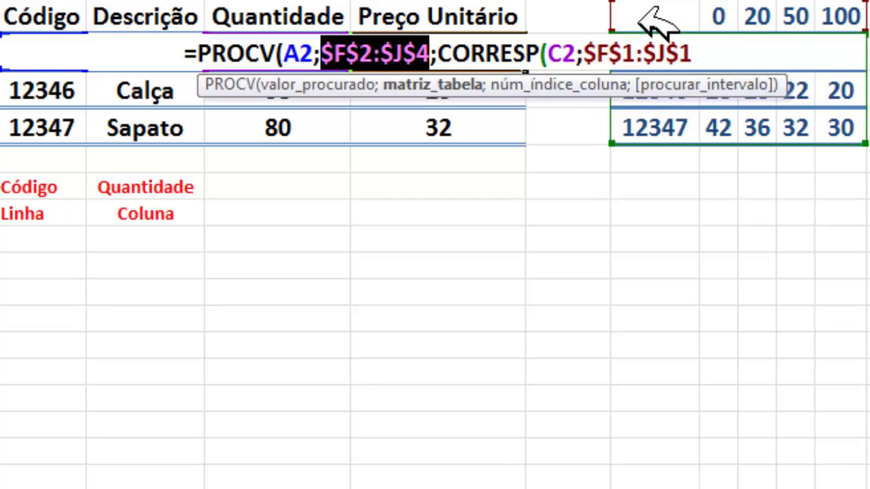
pyautogui.moveTo(585, 53); pyautogui.dragTo(703, 55)
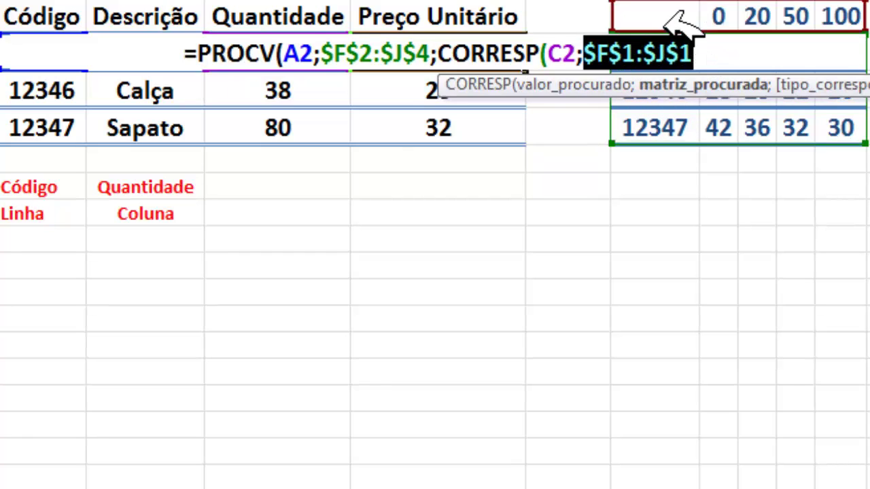
pyautogui.write(';')
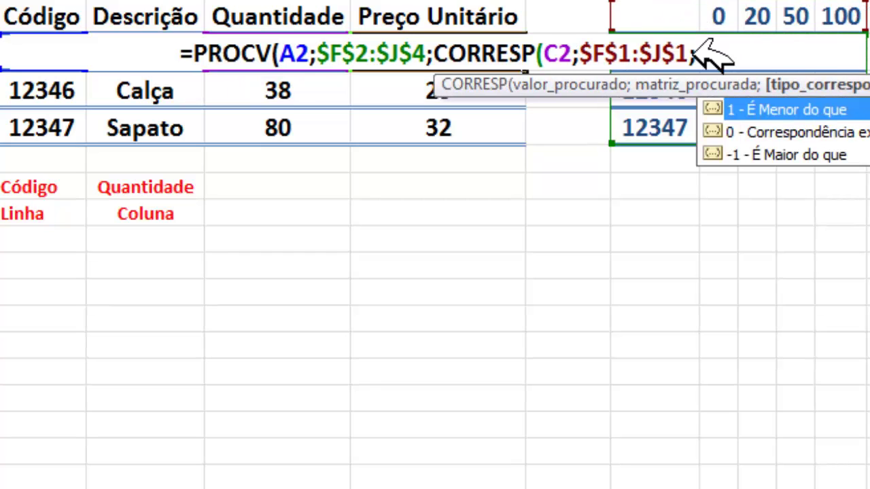
pyautogui.write('1')
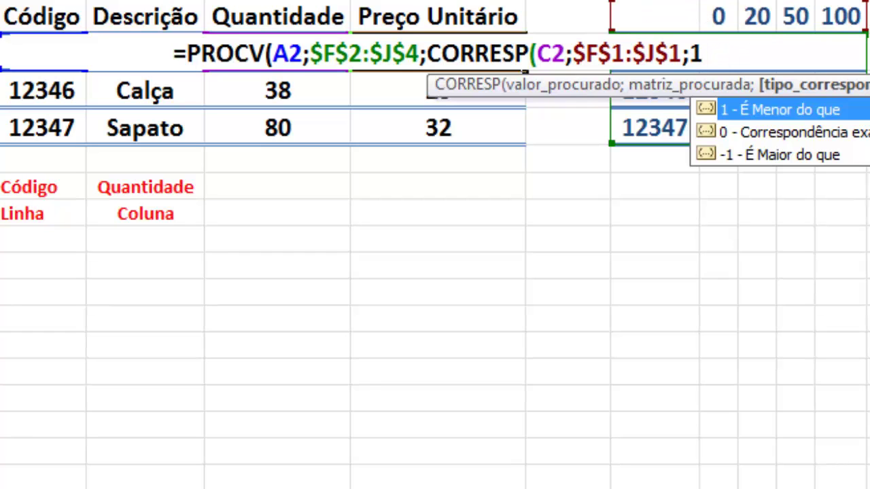
pyautogui.write(');')
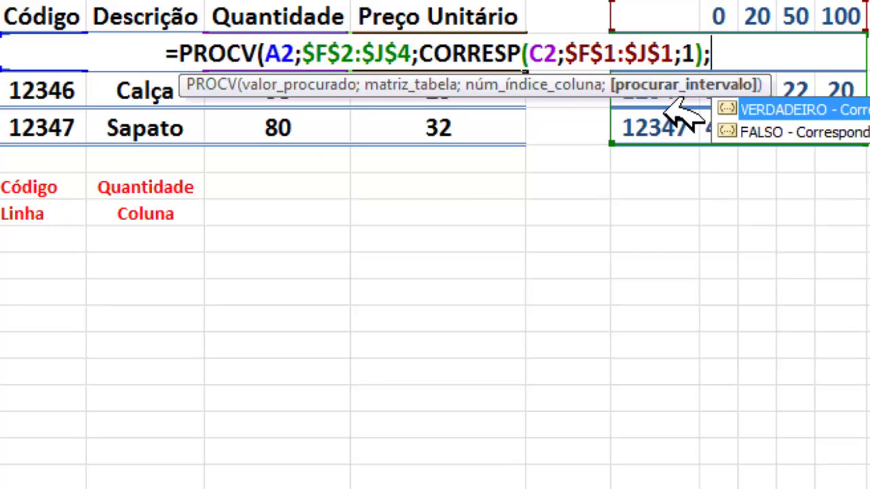
pyautogui.write('0)')
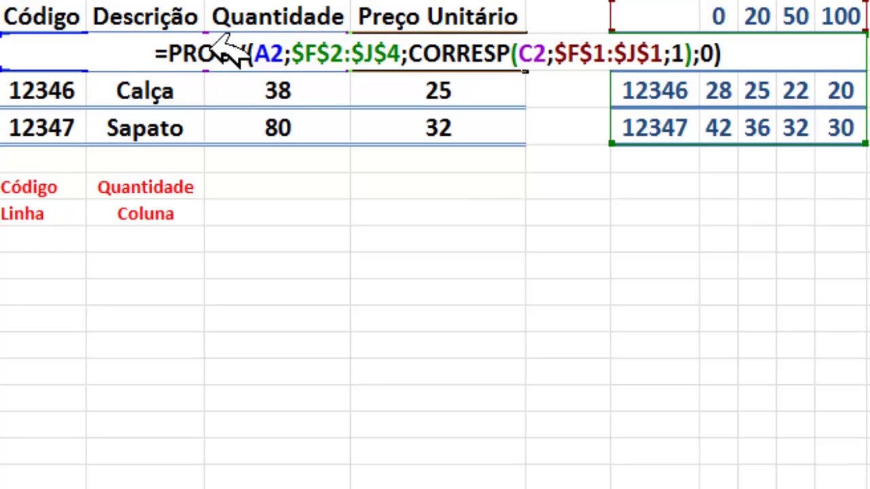
# Review each argument of the PROCV and nested CORRESP, moving the syntax hints clear of the data, and confirm the formula in D2
pyautogui.moveTo(258, 42); pyautogui.dragTo(285, 40)
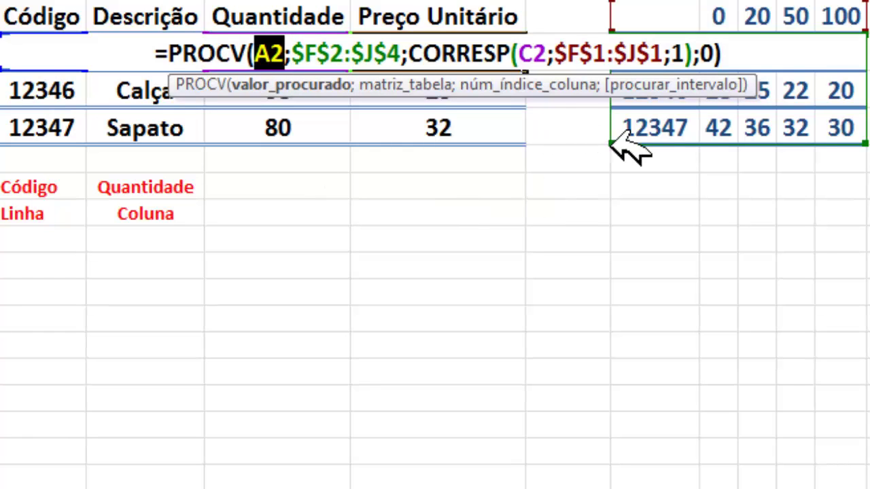
pyautogui.doubleClick(331, 53)
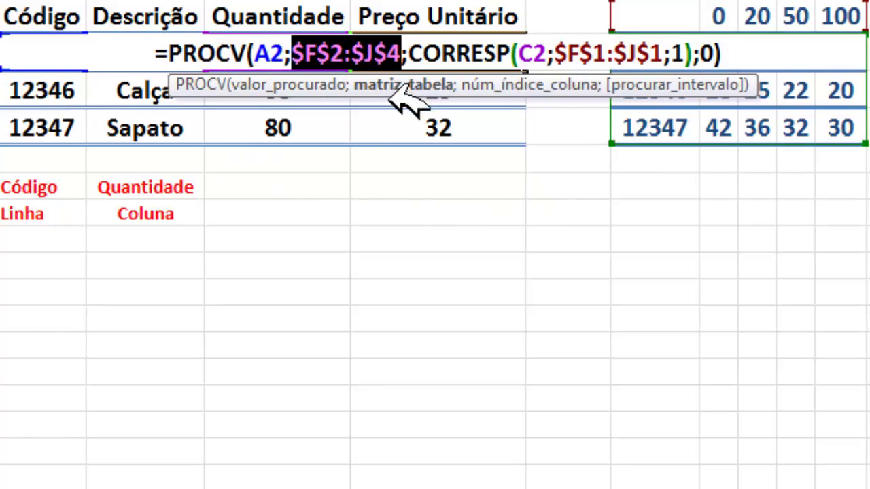
pyautogui.moveTo(405, 95); pyautogui.dragTo(450, 215)
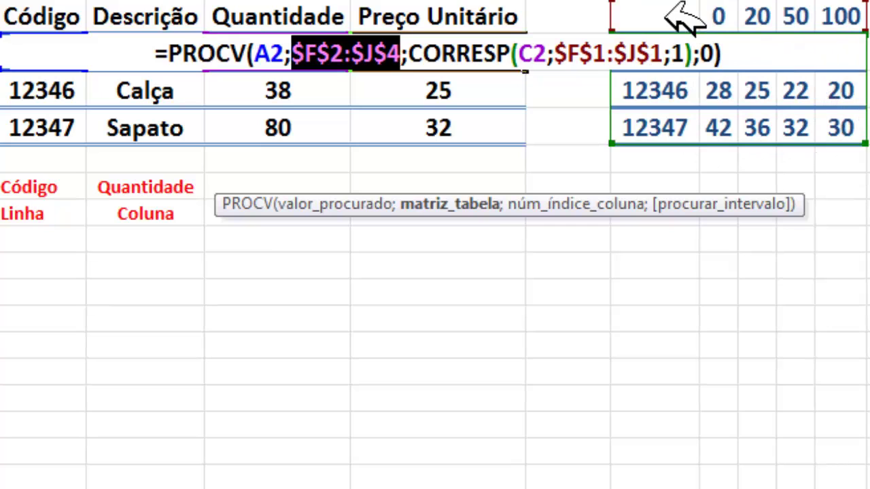
pyautogui.click(409, 53)
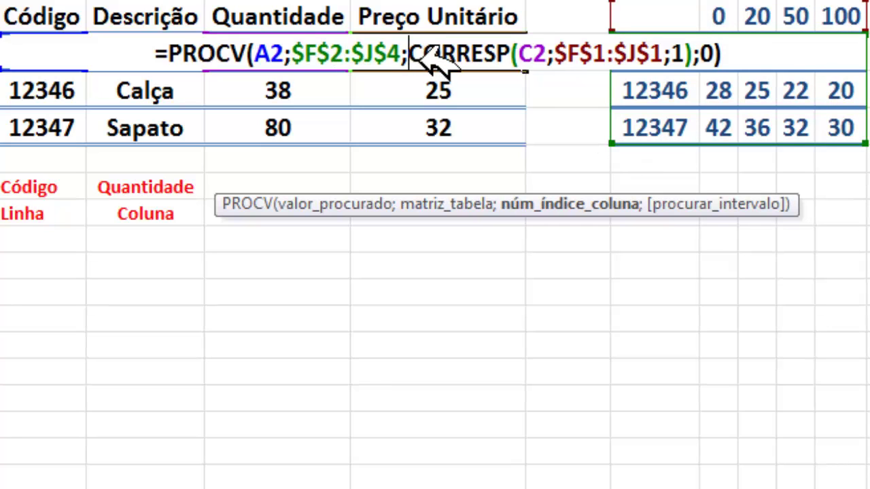
pyautogui.doubleClick(544, 53)
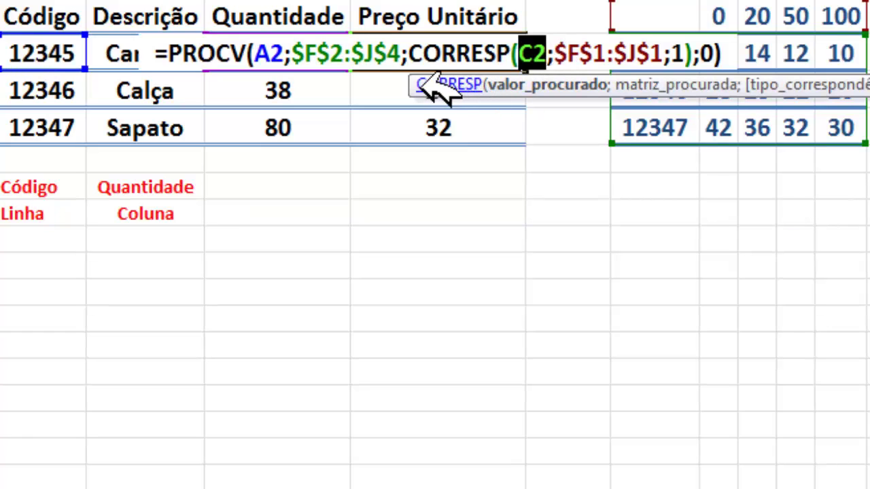
pyautogui.moveTo(428, 84); pyautogui.dragTo(314, 191)
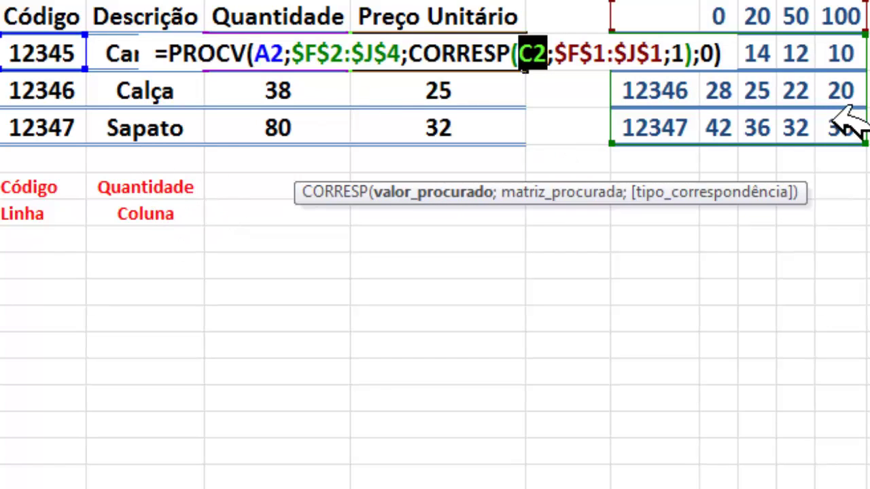
pyautogui.moveTo(553, 54); pyautogui.dragTo(664, 45)
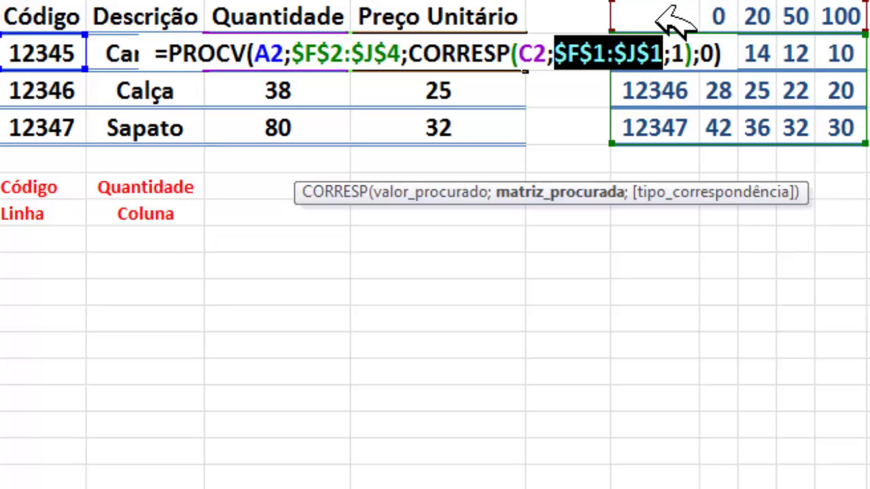
pyautogui.doubleClick(679, 54)
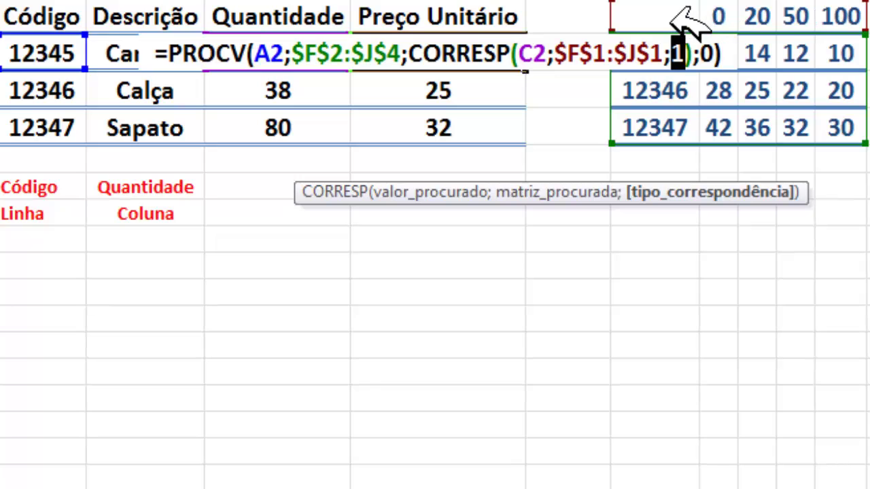
pyautogui.moveTo(700, 53); pyautogui.dragTo(706, 53)
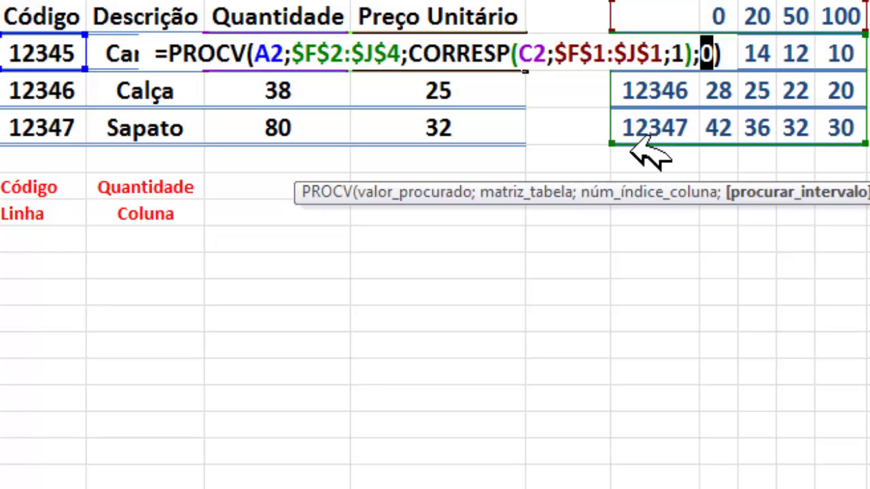
pyautogui.doubleClick(265, 53)
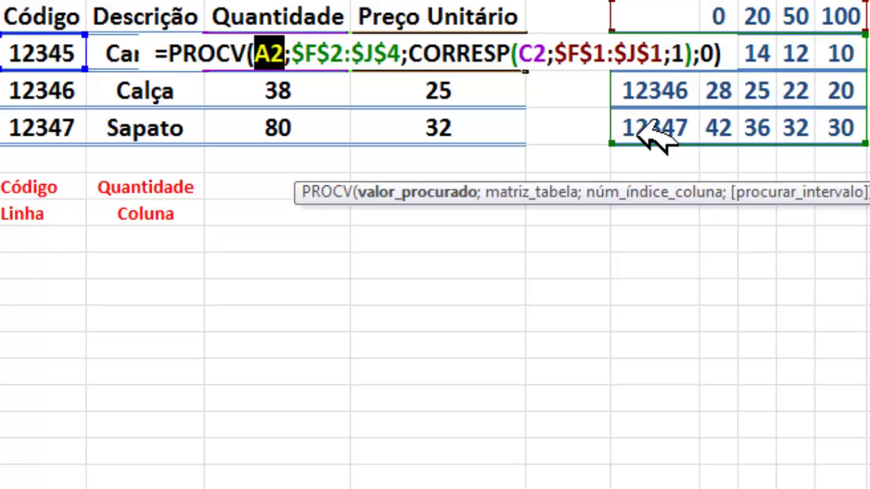
pyautogui.press('Return')
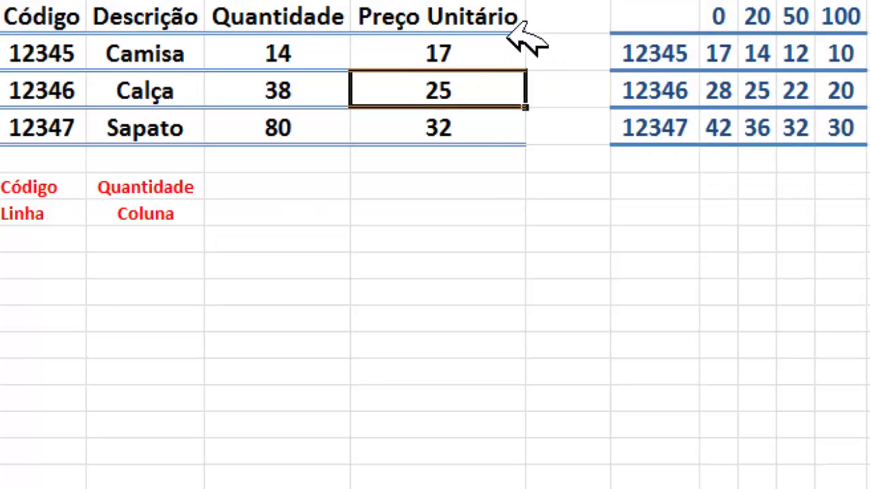